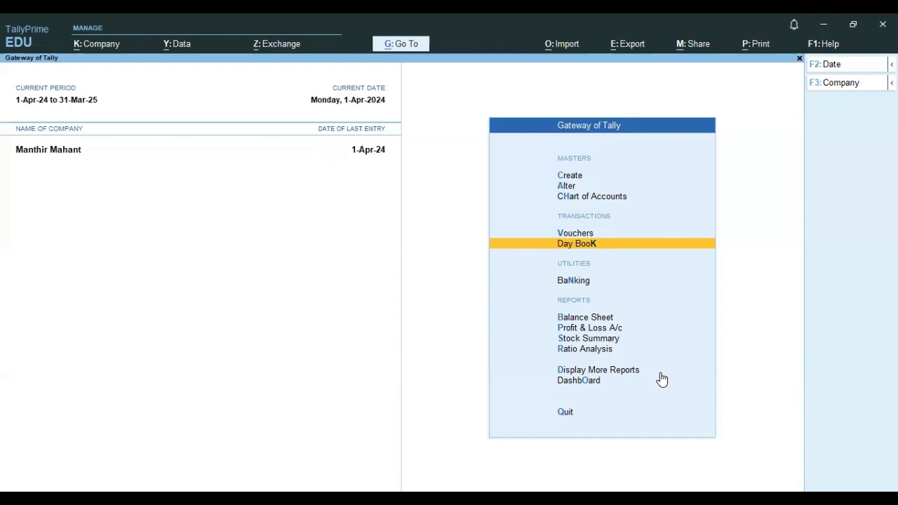
Open the Day Book and inspect purchase voucher no. 1 without altering it.
key("Return")
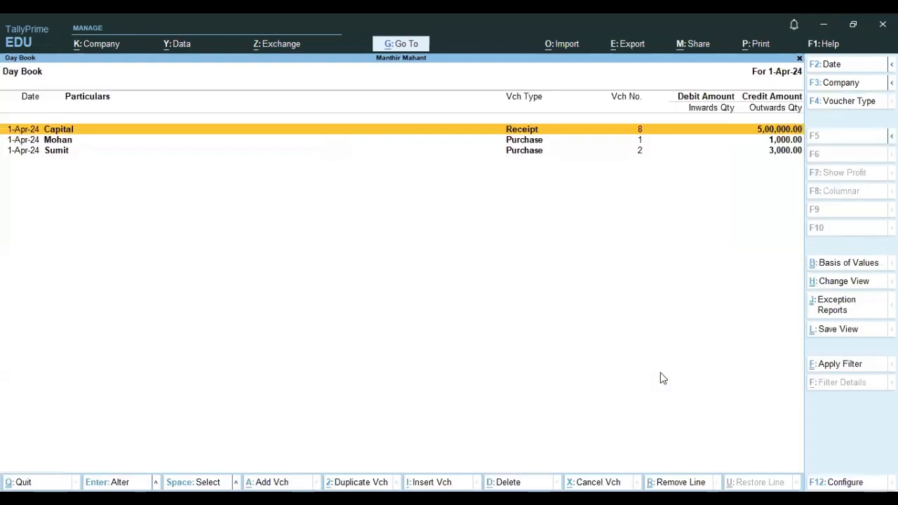
key("Down")
key("Return")
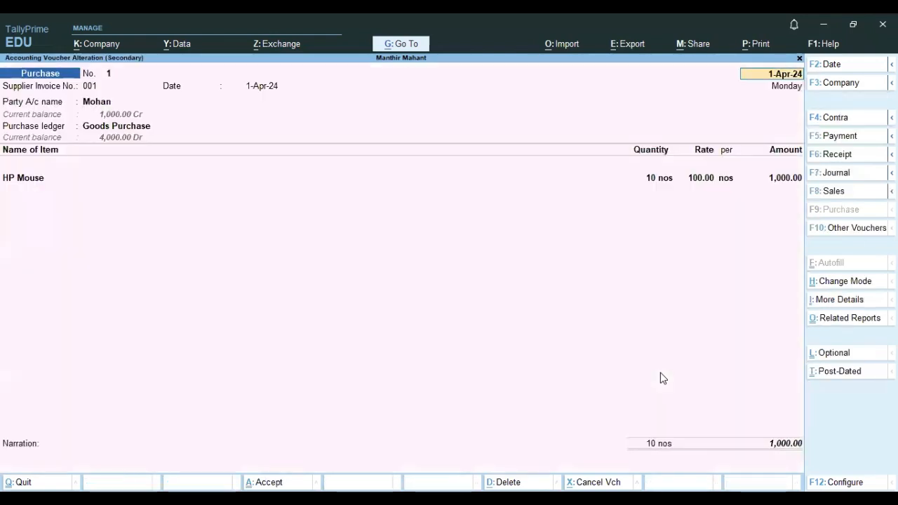
key("Escape")
key("y")
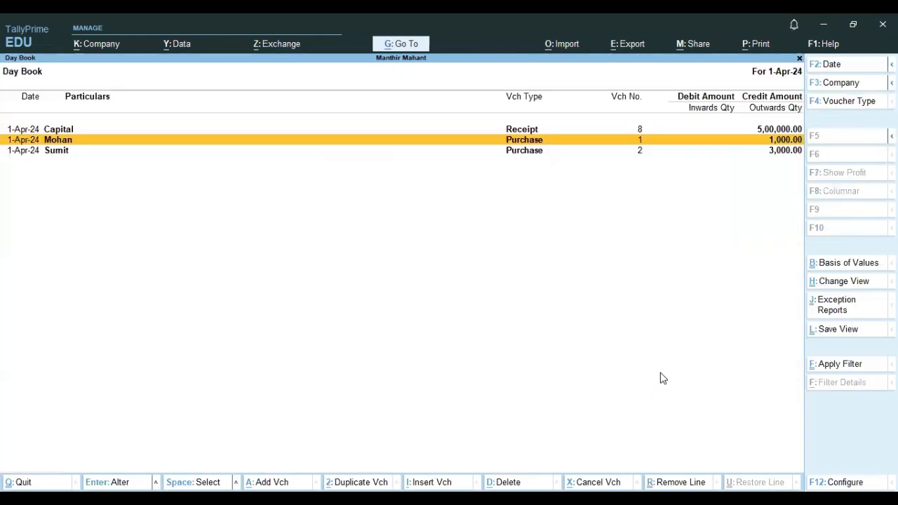
Check the Closing Stock and Cash-in-Hand balances under Current Assets in the Balance Sheet.
key("Escape")
key("Down")
key("Down")
key("Return")
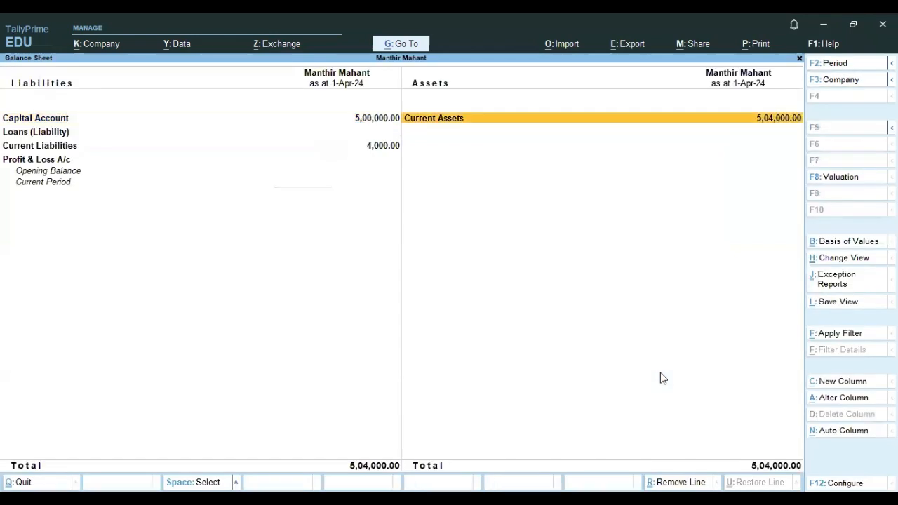
key("Return")
key("Down")
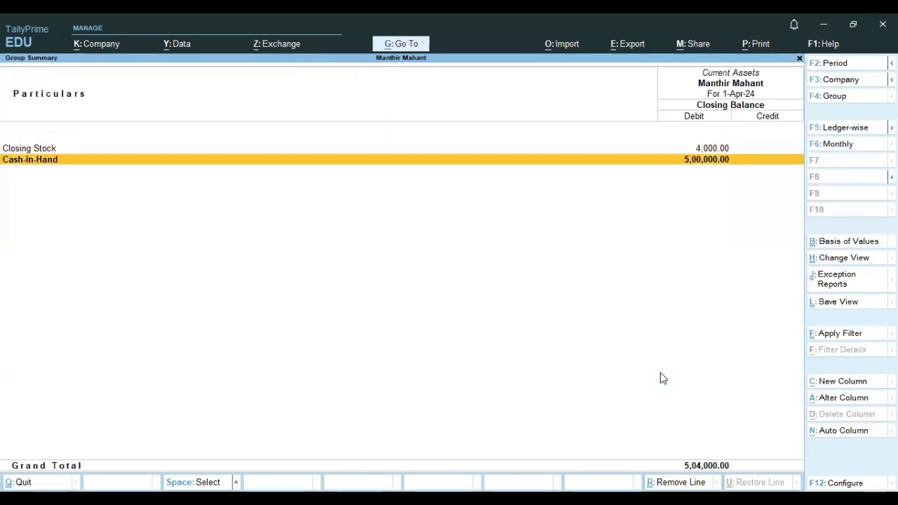
key("Escape")
key("Escape")
Start a new payment voucher with Cash as the paying account.
key("Up")
key("Up")
key("Up")
key("Return")
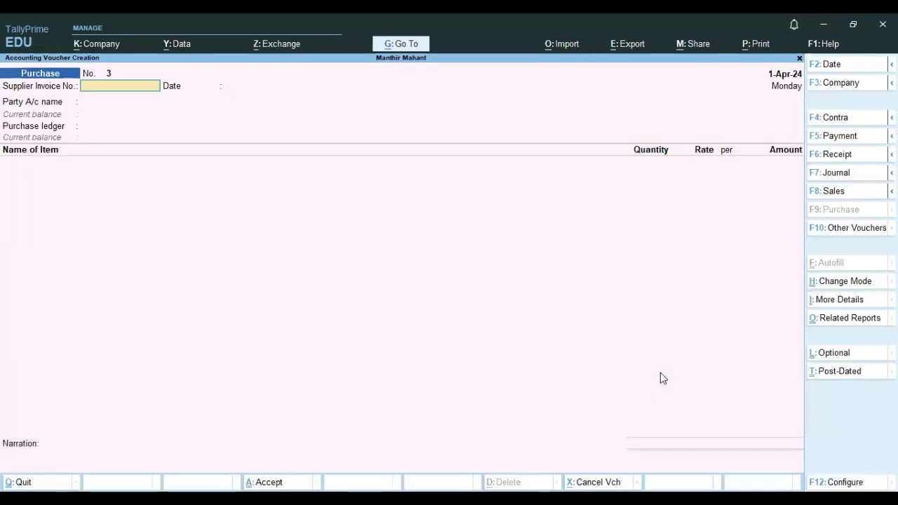
key("F5")
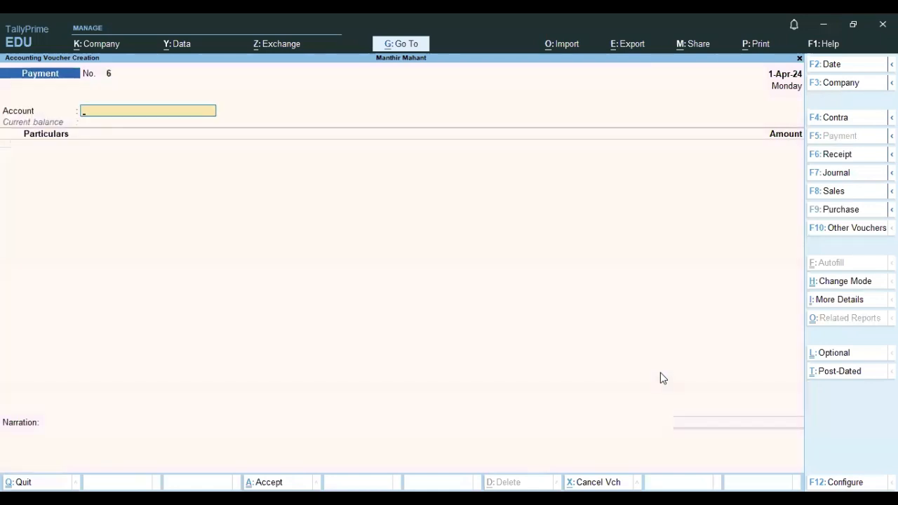
key("Return")
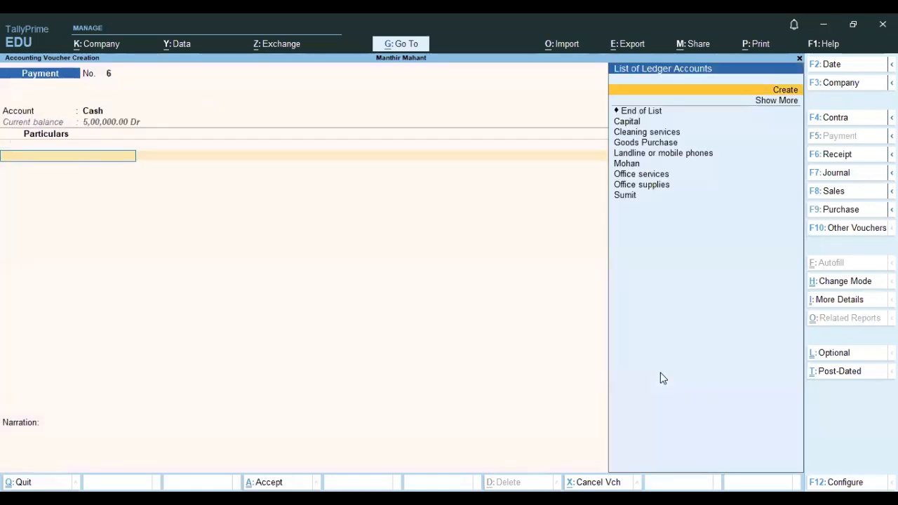
Choose the supplier ledger from purchase invoice 001 as the party being paid.
key("Down")
key("Down")
key("Down")
key("Up")
key("Up")
key("Return")
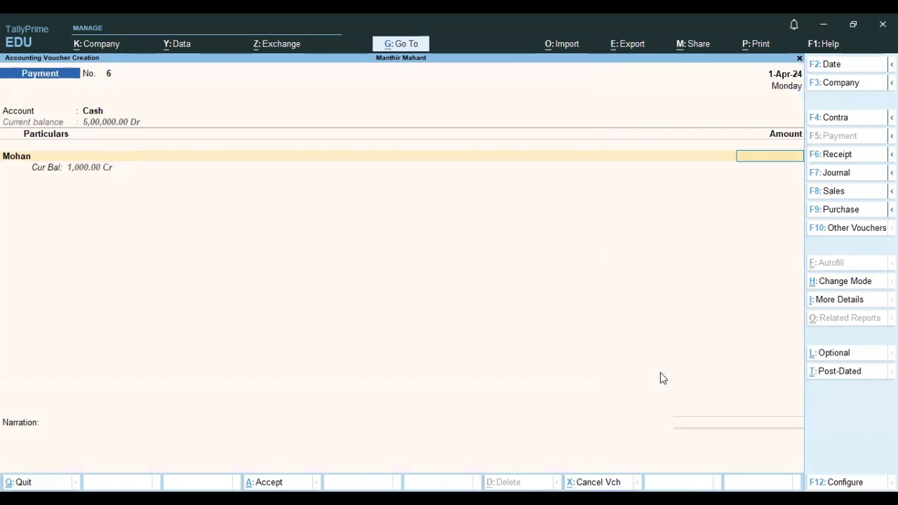
Enter a payment of 500 allocated as Agst Ref to bill 001, and save the voucher without narration.
type("500")
key("Return")
key("Return")
key("Return")
key("Return")
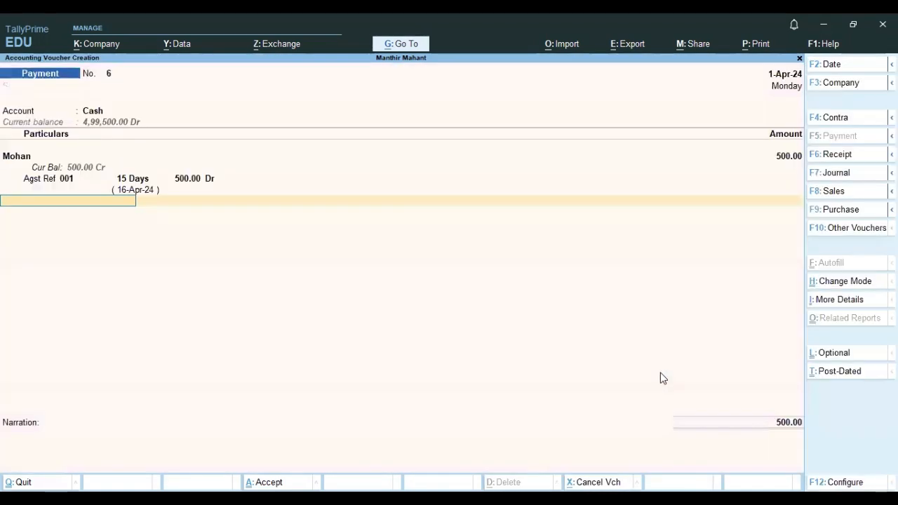
key("Return")
key("Return")
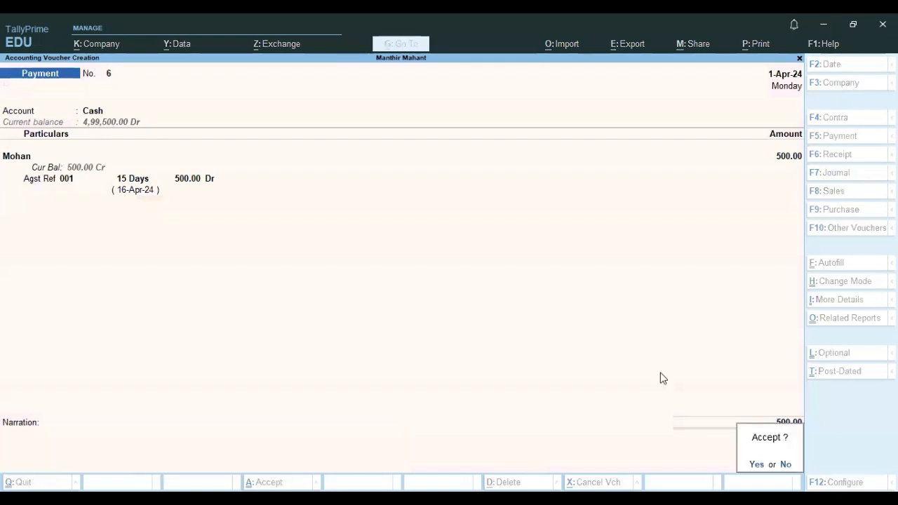
key("Return")
key("Escape")
Review the Current Assets in the Balance Sheet for the effect of the payment on Cash-in-Hand.
key("Down")
key("Down")
key("Down")
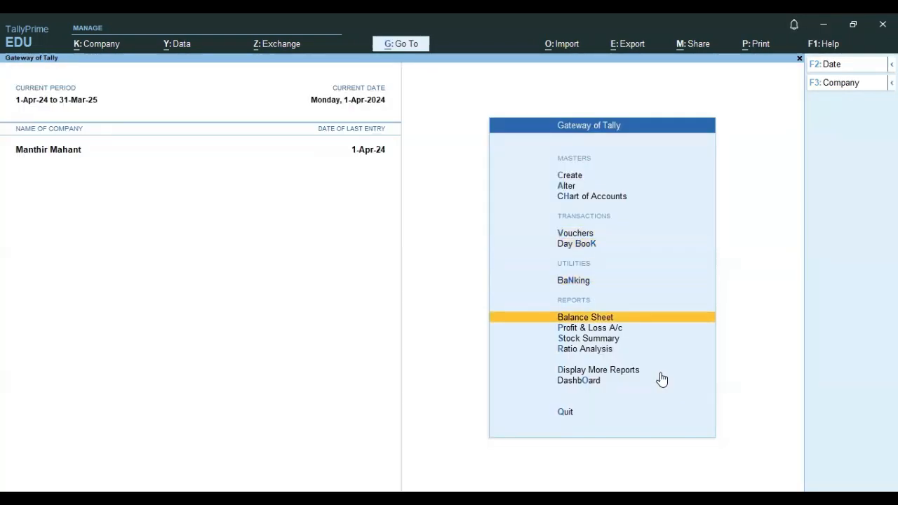
key("Return")
key("Right")
key("Return")
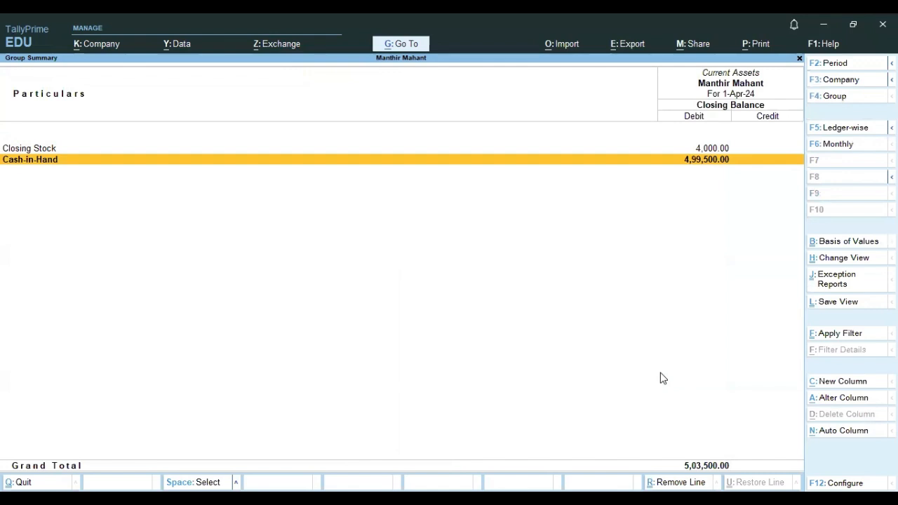
key("Escape")
key("Escape")
Examine payment voucher no. 6 from the Day Book without altering it.
key("Up")
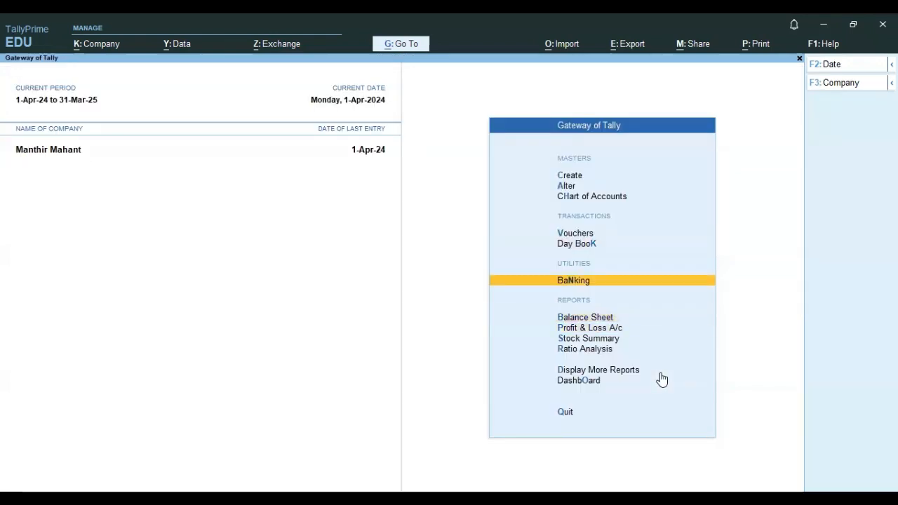
key("Up")
key("Up")
key("Down")
key("Return")
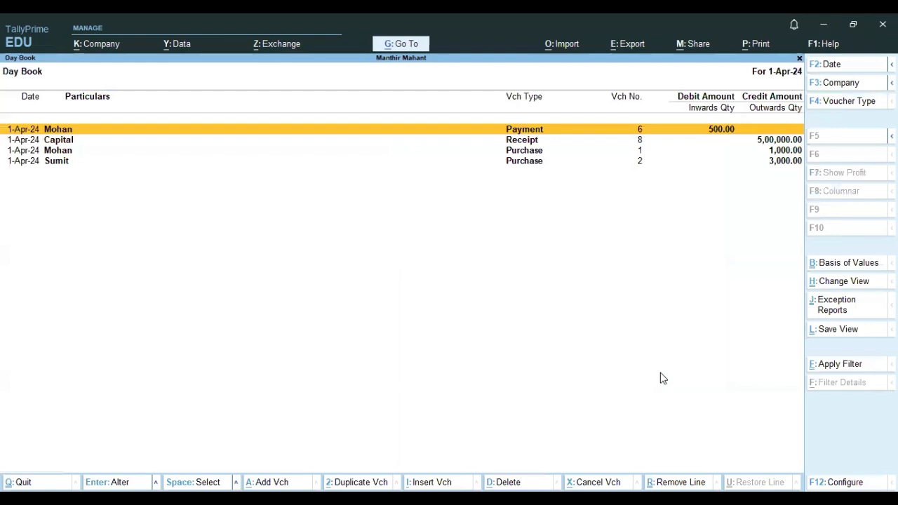
key("Return")
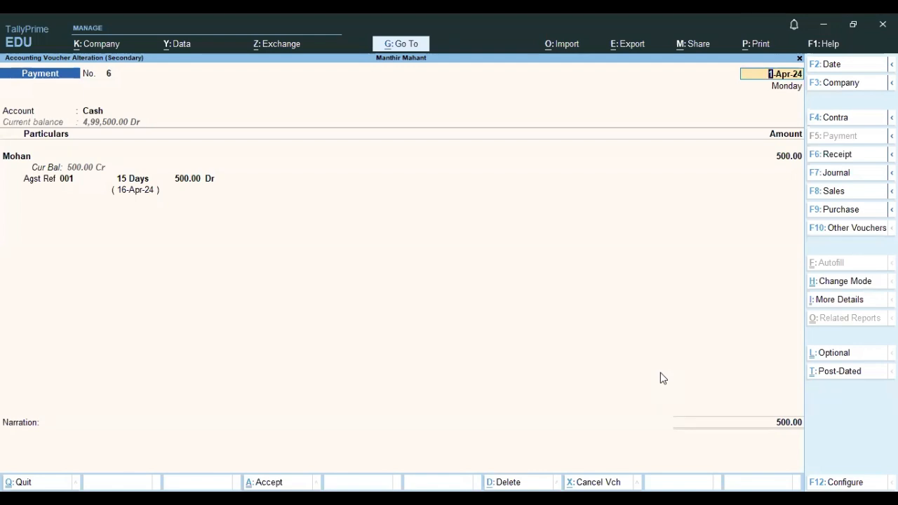
key("Escape")
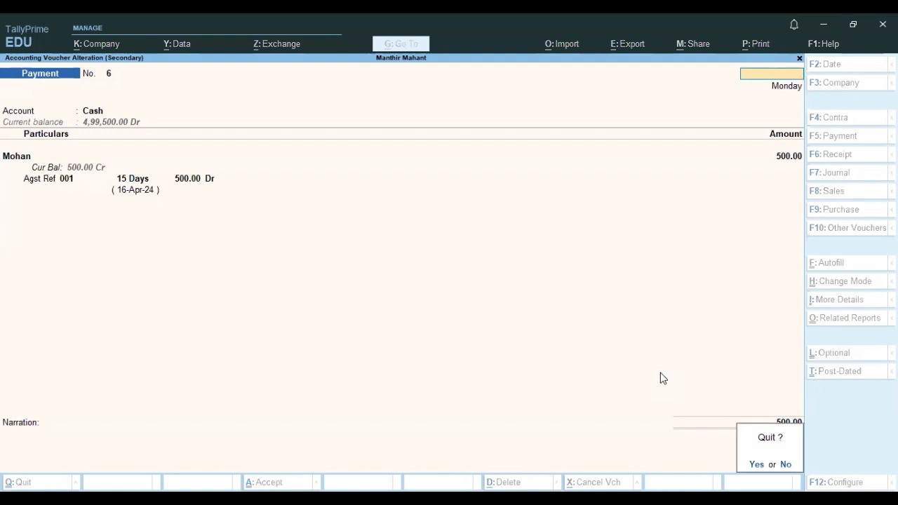
key("y")
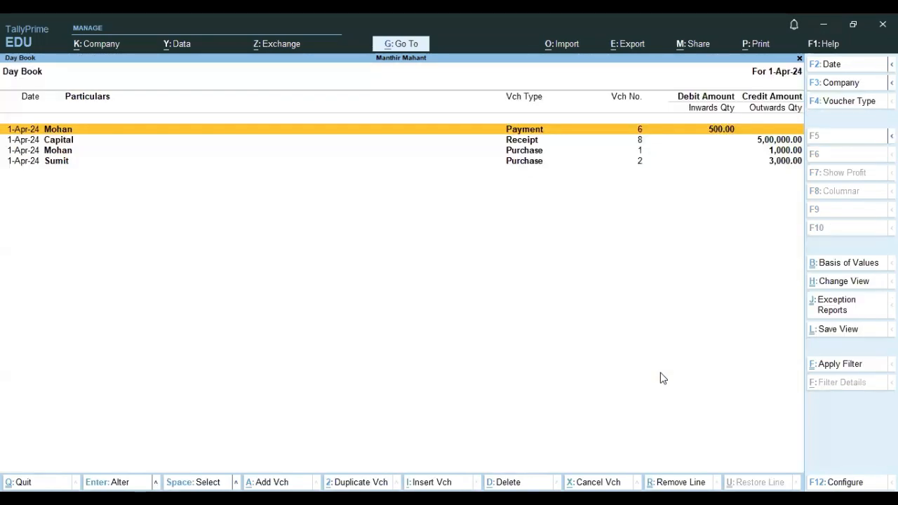
key("Escape")
View the Profit & Loss A/c and the Stock Summary reports.
key("Down")
key("Down")
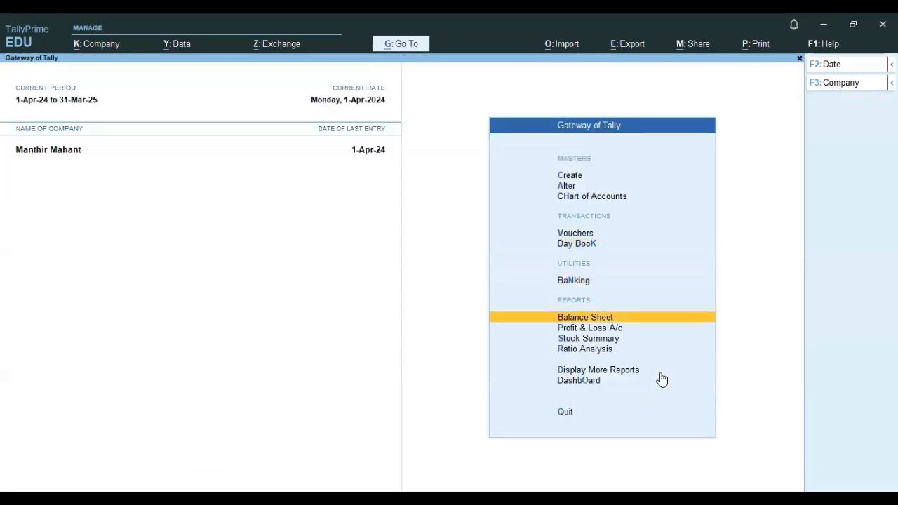
key("Down")
key("Return")
key("Escape")
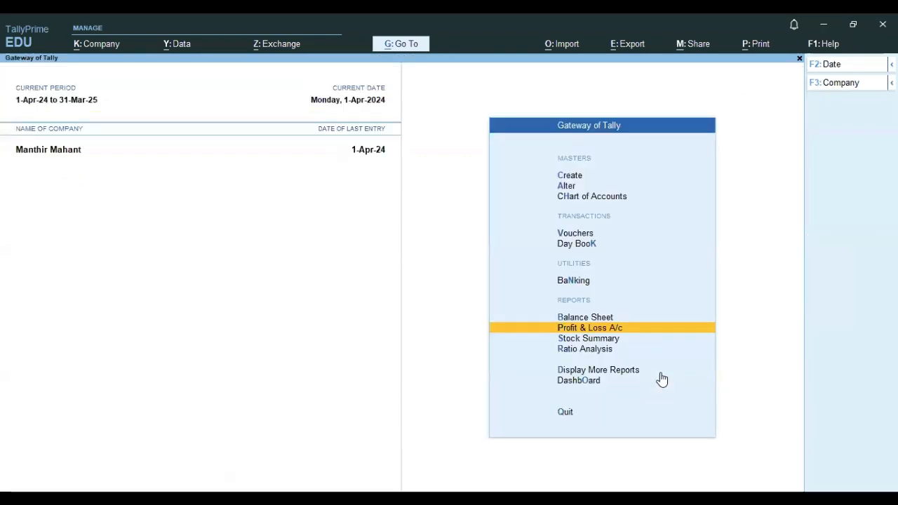
key("Down")
key("Return")
key("Escape")
Start a payment voucher marked as Optional, with Cash as the paying account.
key("Down")
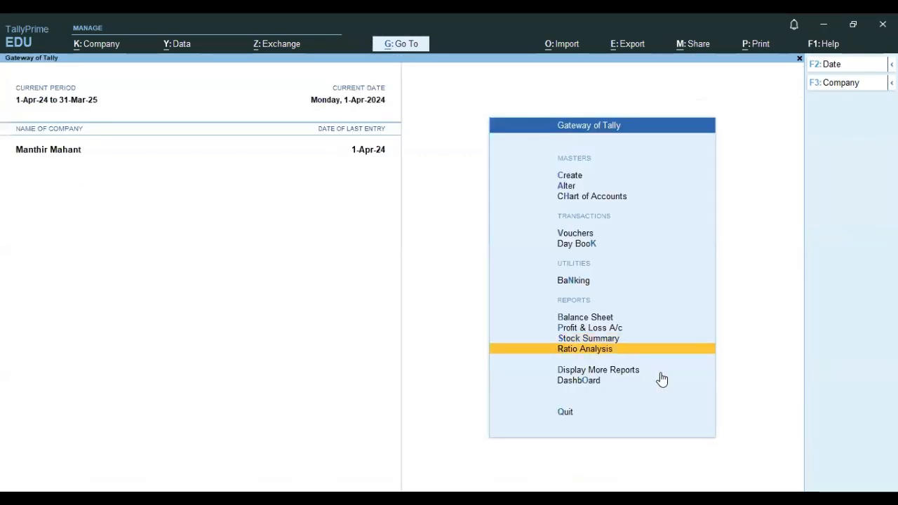
key("Up")
key("Up")
key("Up")
key("Up")
key("Up")
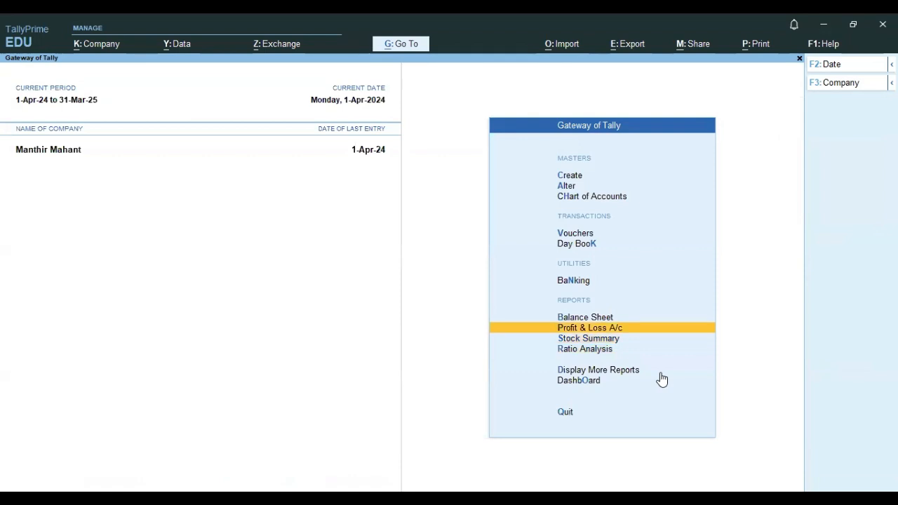
key("Up")
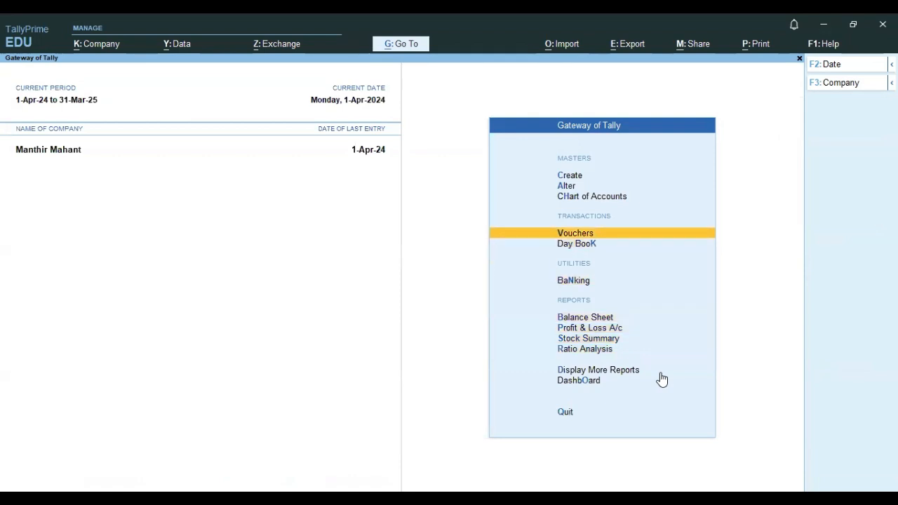
key("Return")
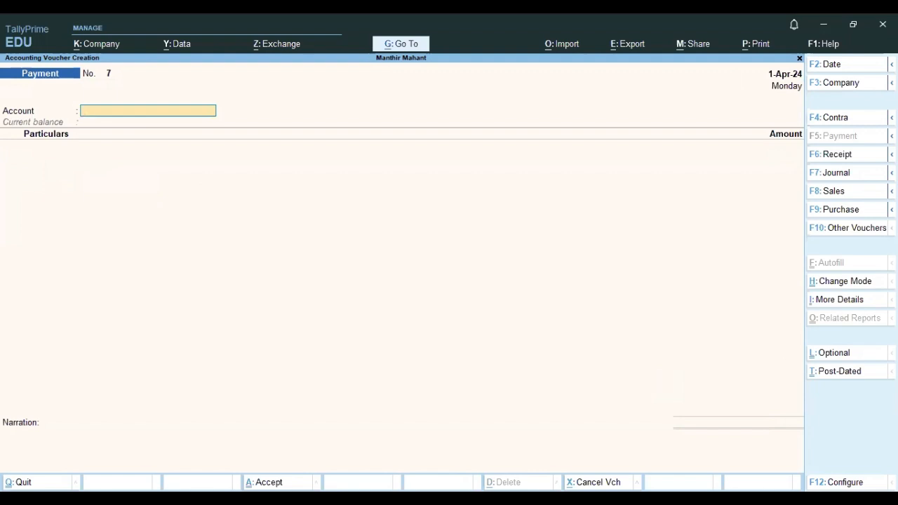
left_click(835, 358)
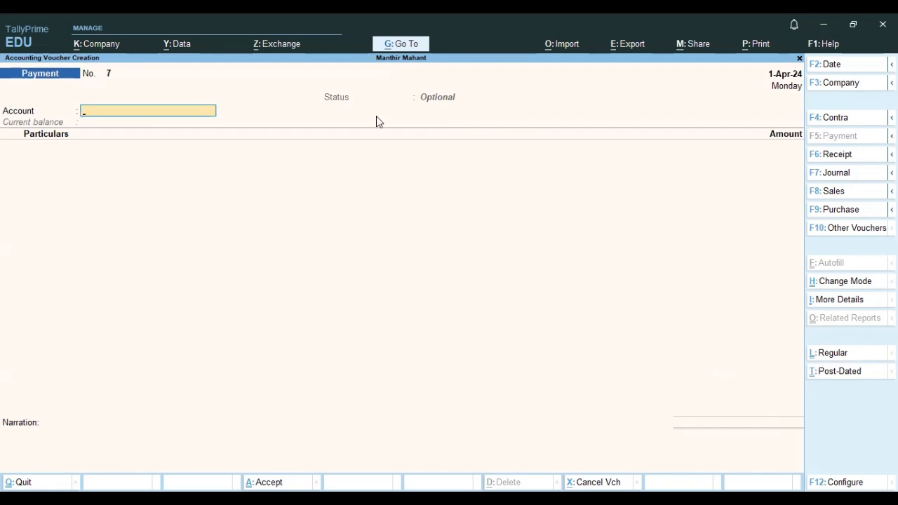
key("Return")
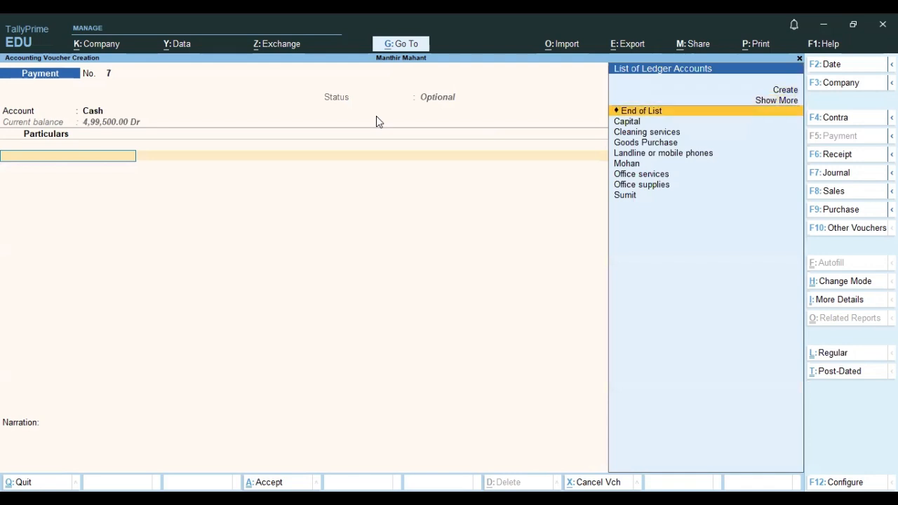
Select the supplier ledger from invoice 001 in the optional payment and enter an amount of 500.
key("Down")
key("Down")
key("Down")
key("Down")
key("Down")
key("Return")
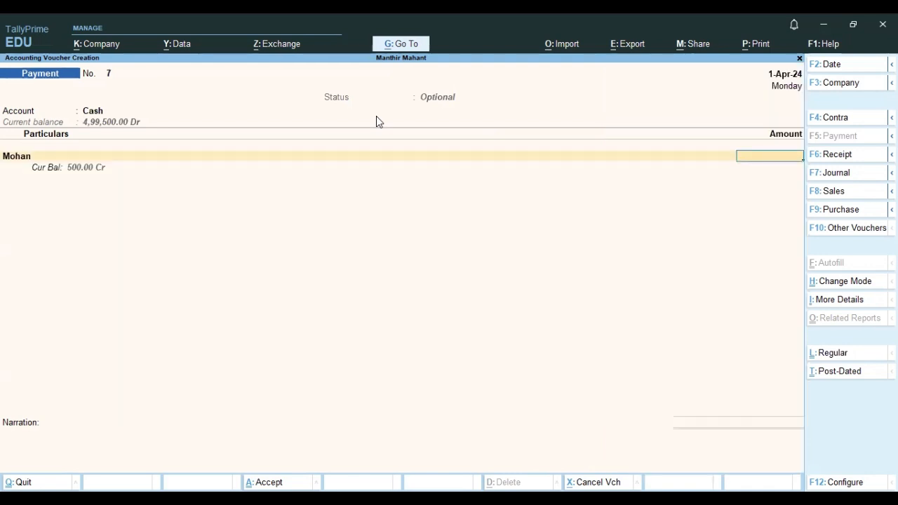
type("5000")
key("Return")
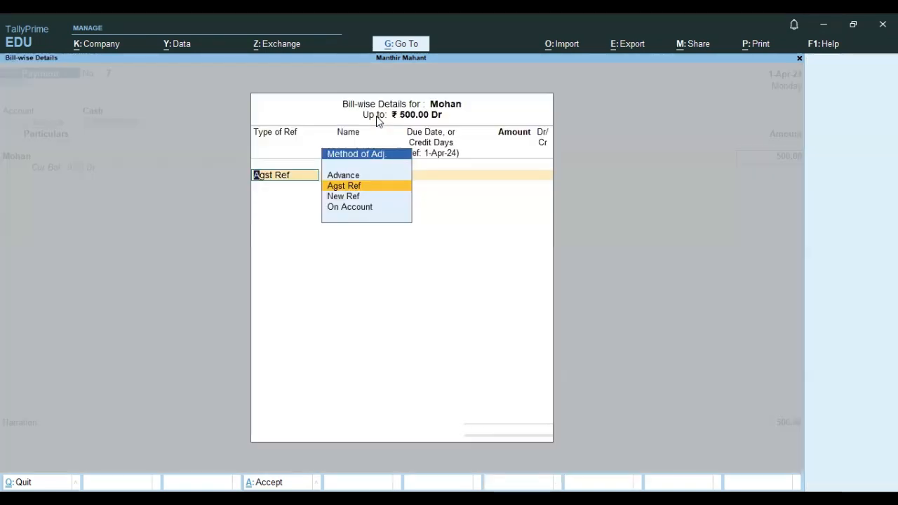
Discard the unfinished optional payment voucher.
key("BackSpace")
key("Escape")
key("Return")
key("Escape")
key("Escape")
key("Return")
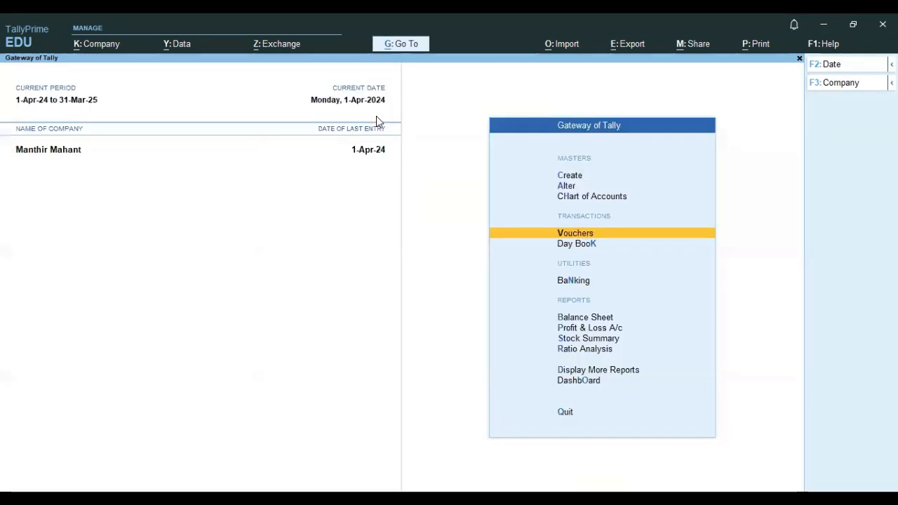
Mark a new sales voucher as Optional, and do the same for a new purchase voucher.
key("Return")
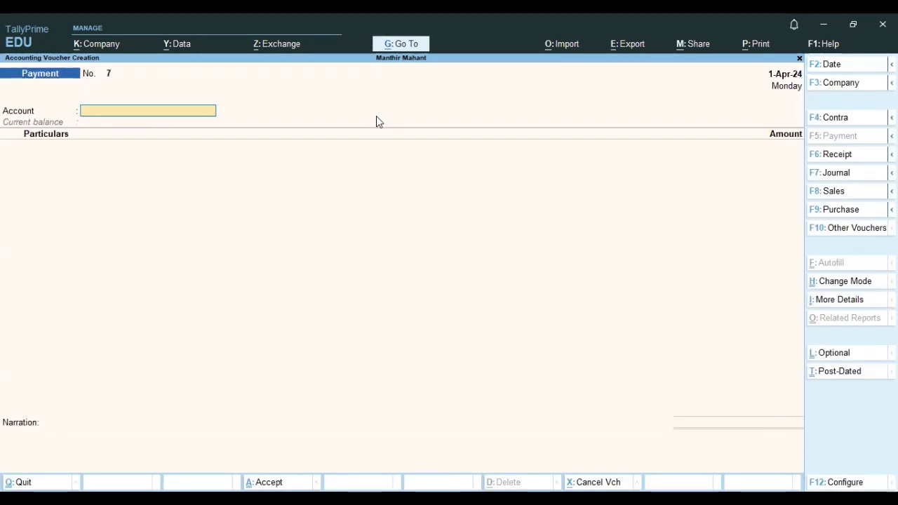
left_click(835, 193)
left_click(840, 355)
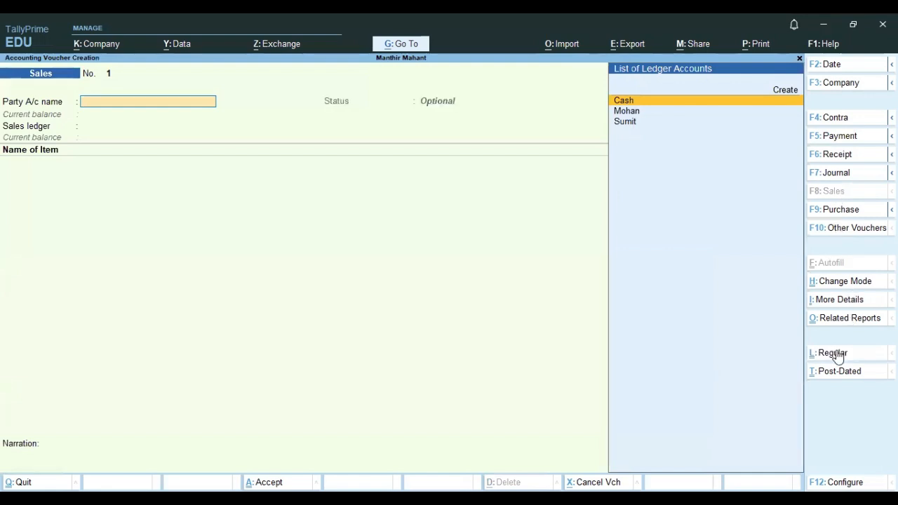
left_click(831, 213)
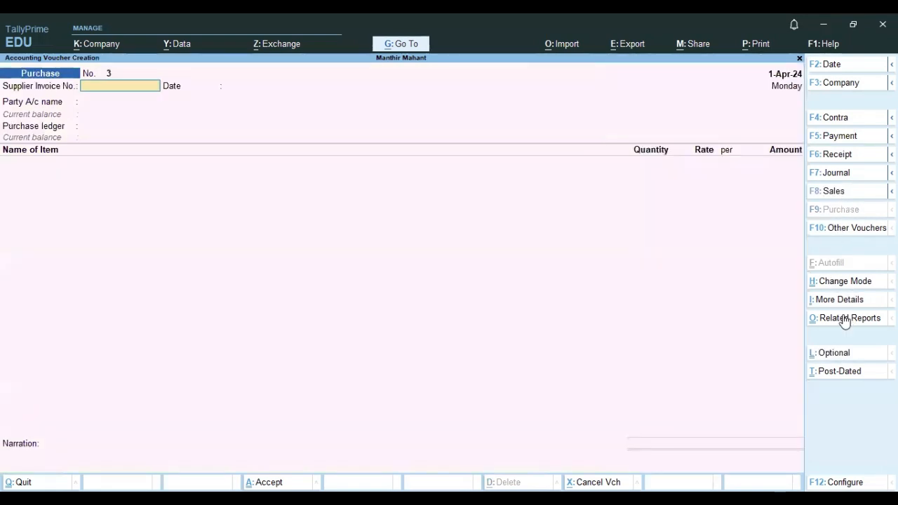
left_click(841, 355)
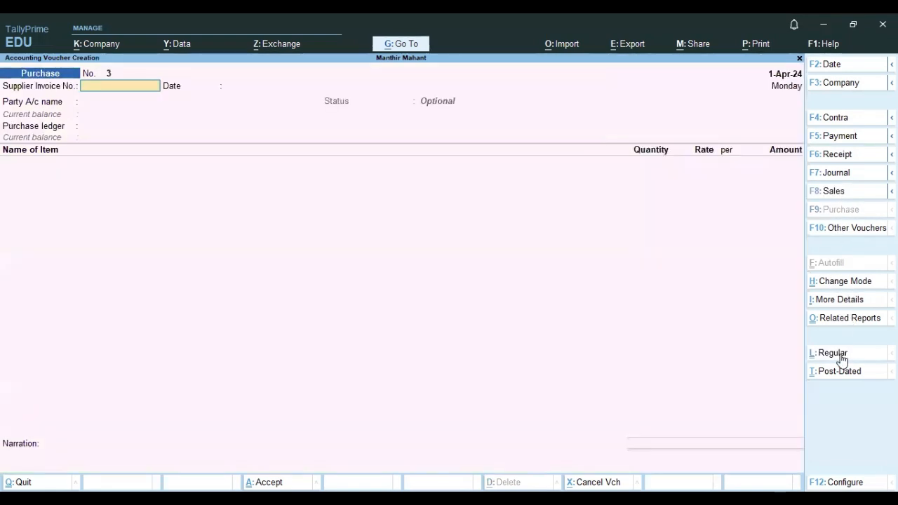
Switch through a journal voucher to a new payment voucher, mark it as Optional, and leave voucher creation without saving.
left_click(833, 176)
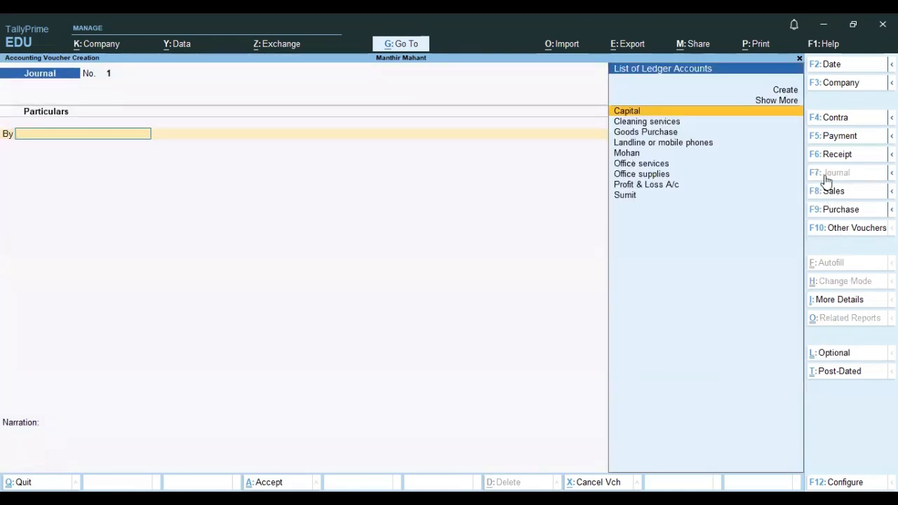
left_click(819, 141)
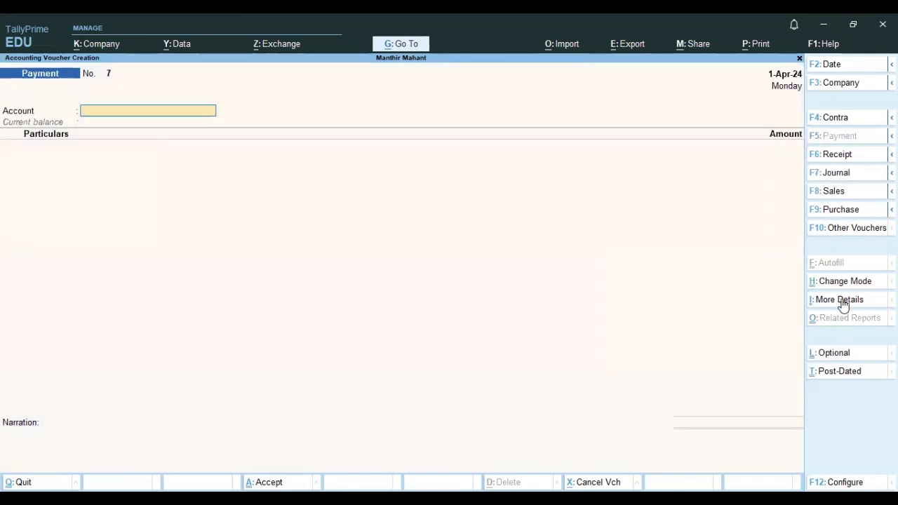
left_click(834, 353)
key("Escape")
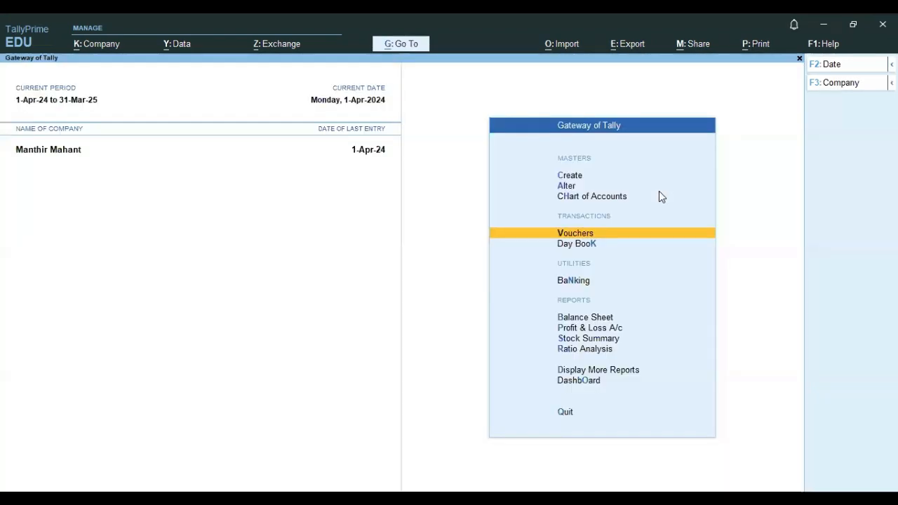
Change the existing 500 payment voucher in the Day Book to Optional and save it.
key("Down")
key("Return")
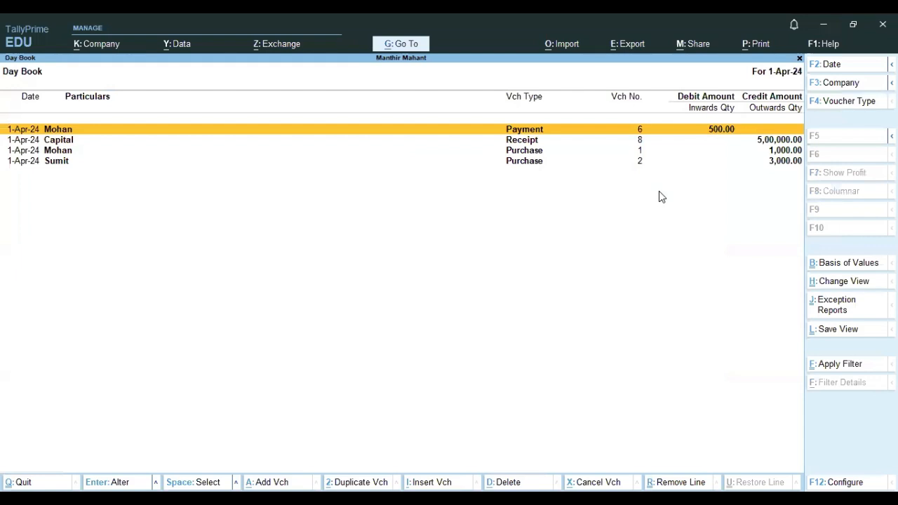
key("Return")
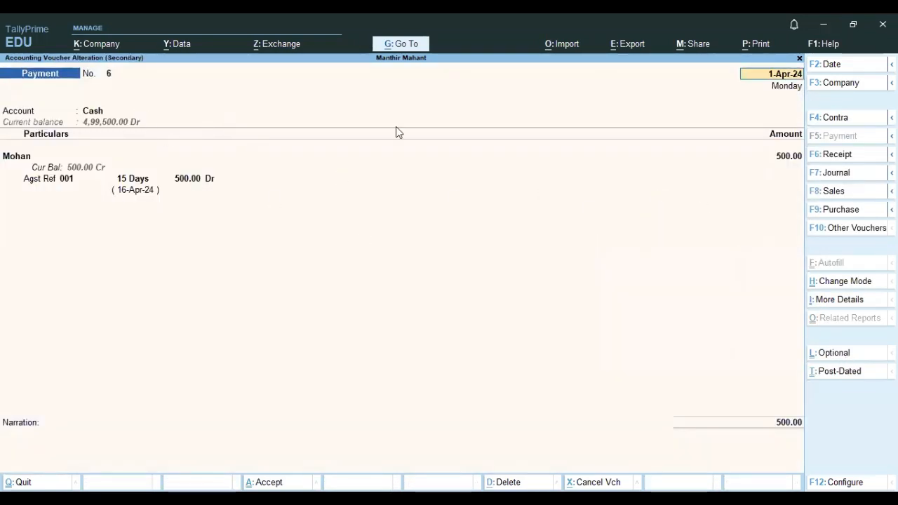
left_click(821, 353)
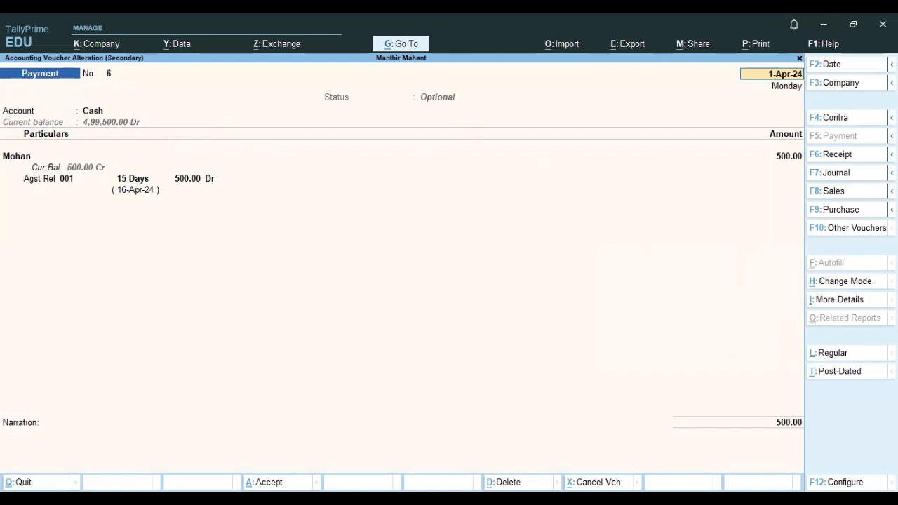
key("ctrl+a")
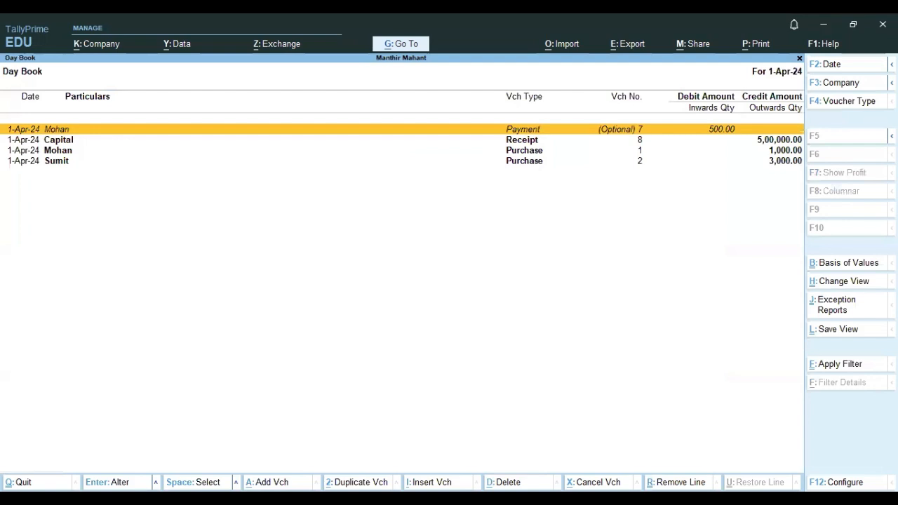
Reopen the optional payment from the Day Book, go through its account, bill reference and amount, and accept it again.
key("Return")
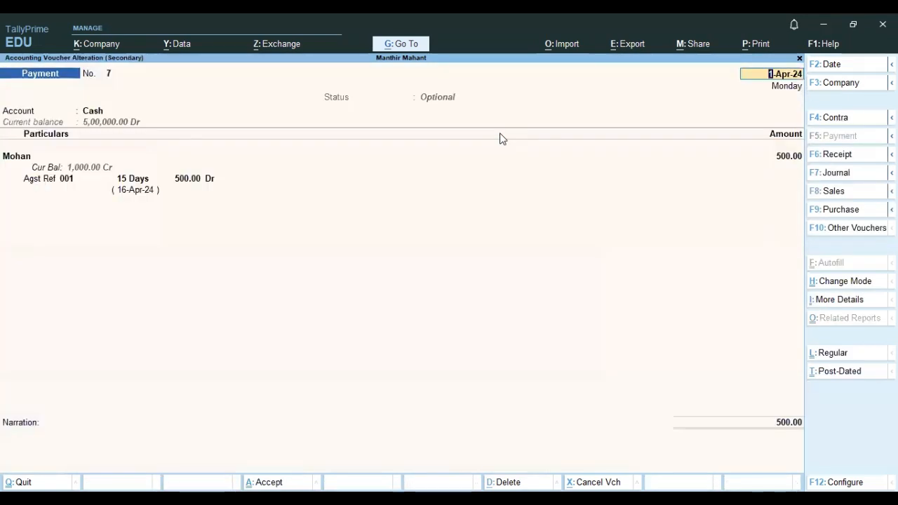
key("Return")
key("Return")
key("Return")
key("Return")
key("Return")
key("Return")
key("Return")
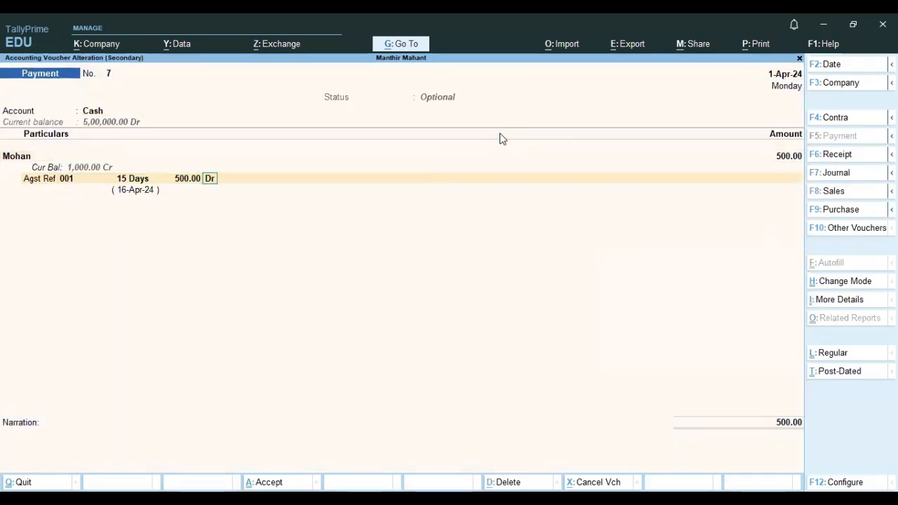
key("Return")
key("Return")
key("Return")
key("Return")
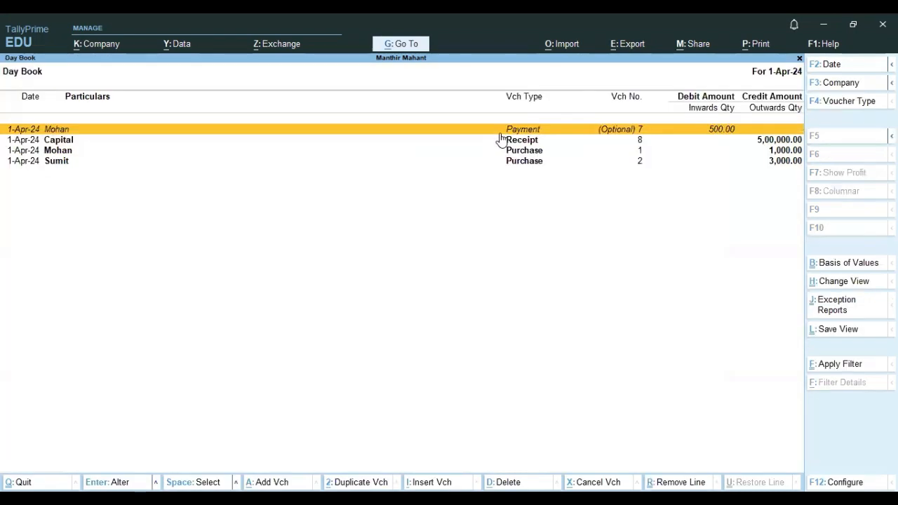
Check the Cash-in-Hand balance under Current Assets in the Balance Sheet with the payment marked as Optional.
key("Escape")
key("Down")
key("Down")
key("Return")
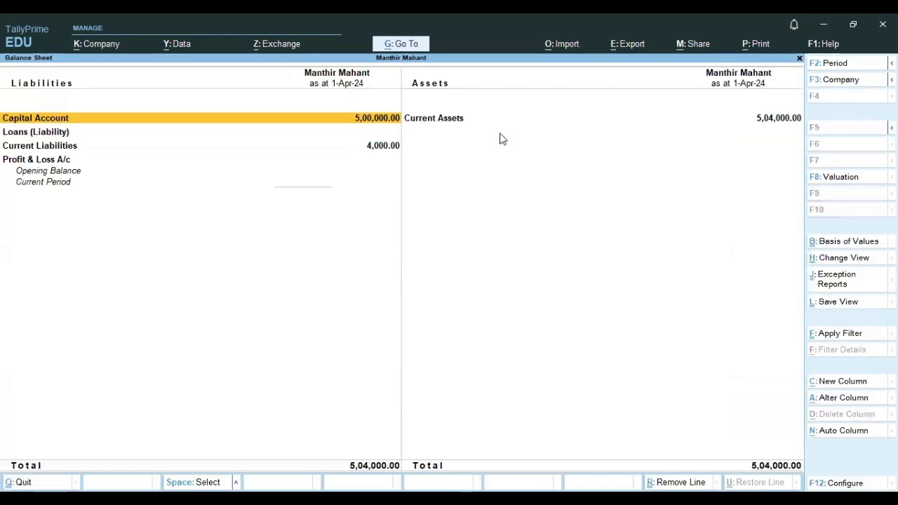
key("Right")
key("Return")
key("Down")
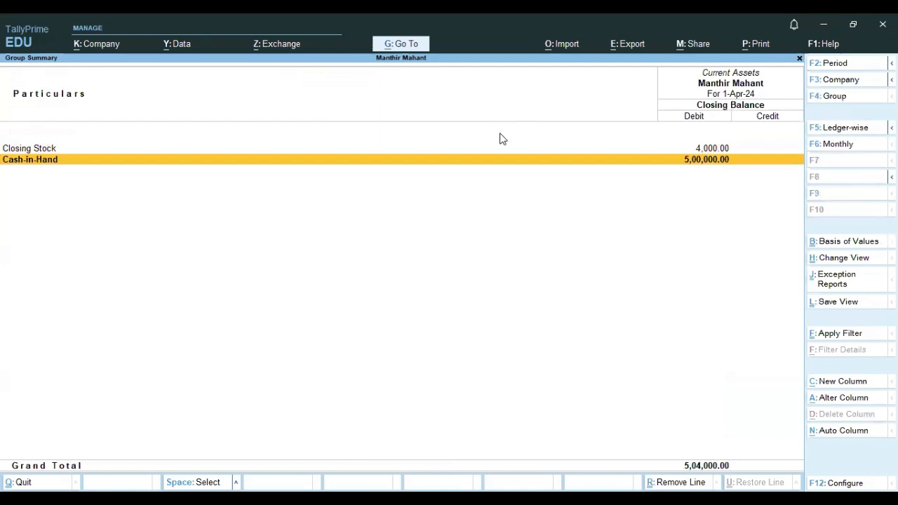
key("Escape")
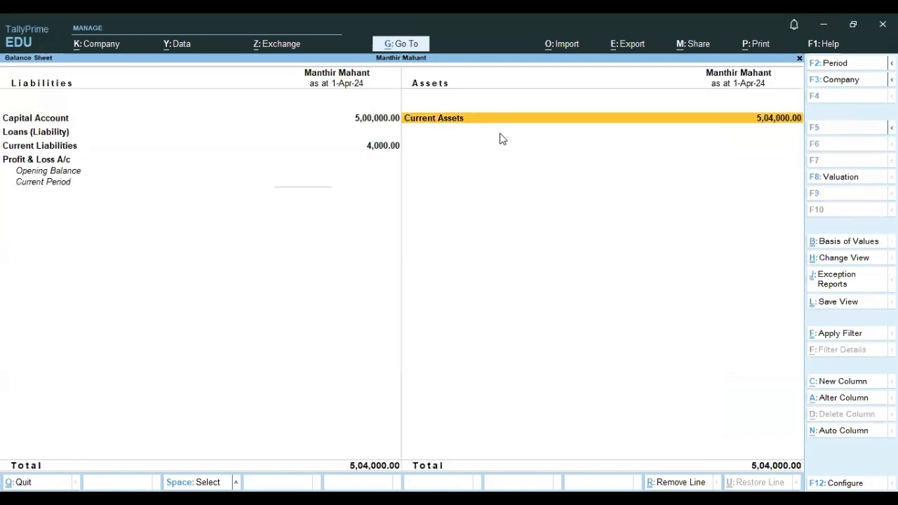
key("Escape")
key("Up")
key("Up")
key("Up")
key("Return")
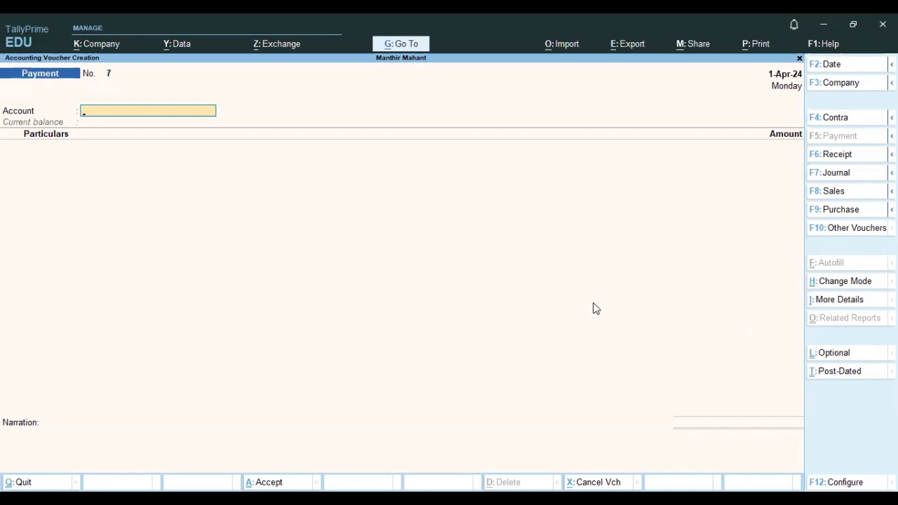
key("Escape")
key("Down")
key("Down")
key("Down")
key("Down")
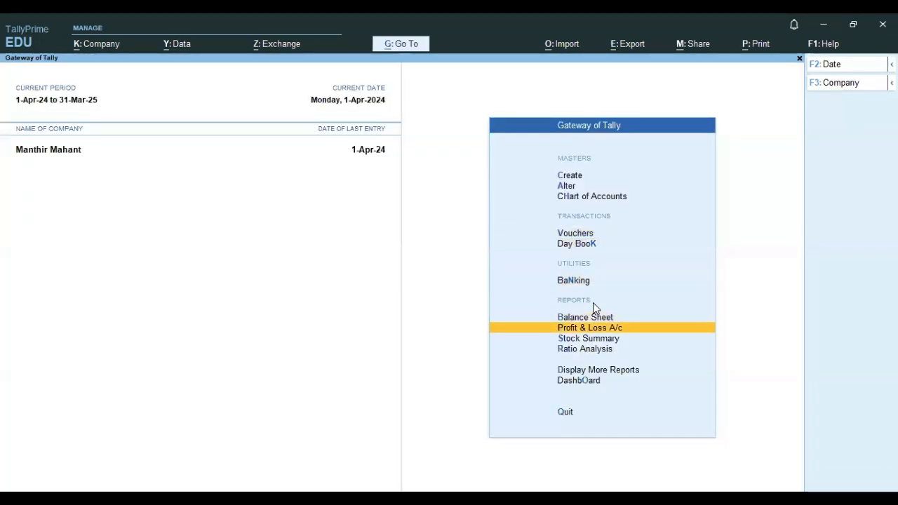
key("Return")
key("Escape")
Change the optional 500 payment voucher in the Day Book back to Regular, save it and close the Day Book.
key("Up")
key("Up")
key("Up")
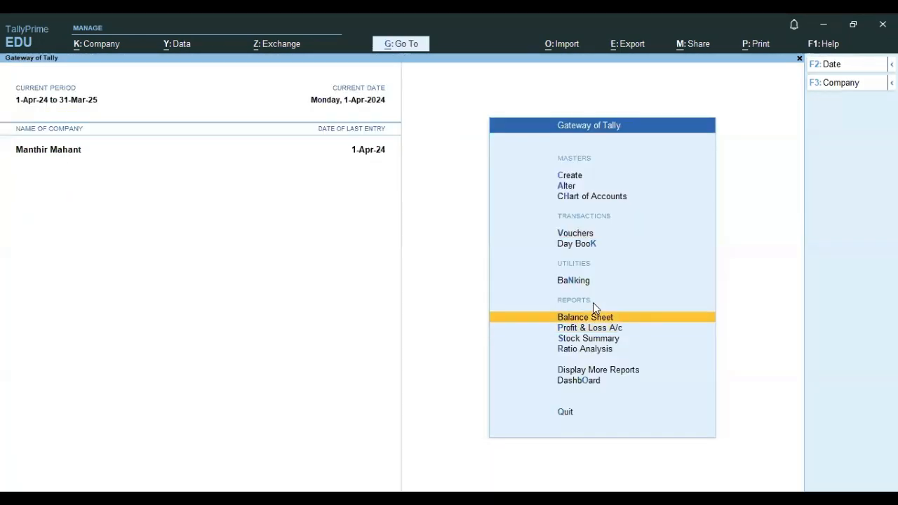
key("Return")
key("Return")
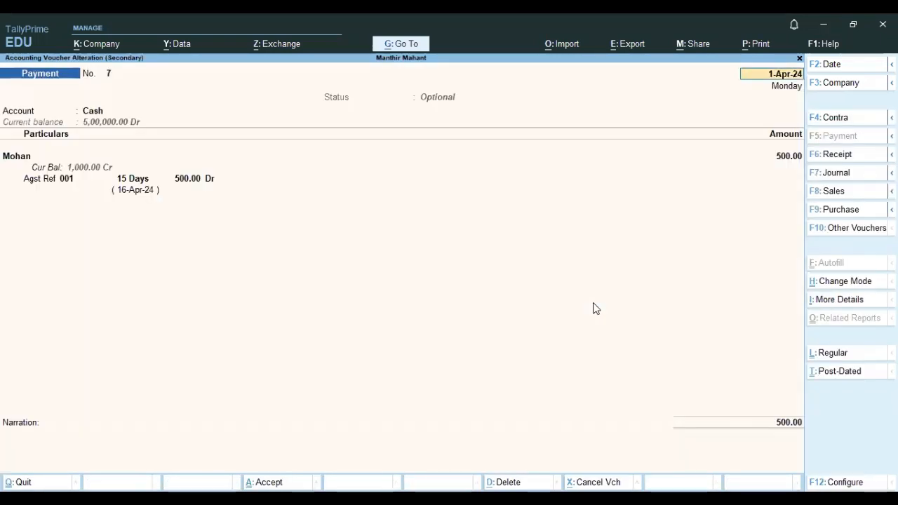
left_click(841, 360)
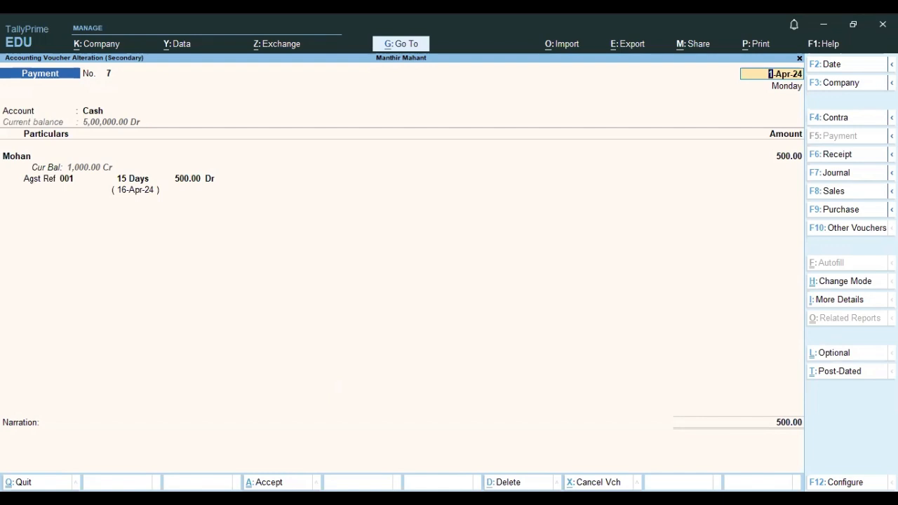
key("ctrl+a")
key("Escape")
Check the Balance Sheet's Current Assets and Cash-in-Hand with the payment as a regular voucher, and return to the Gateway of Tally.
key("Up")
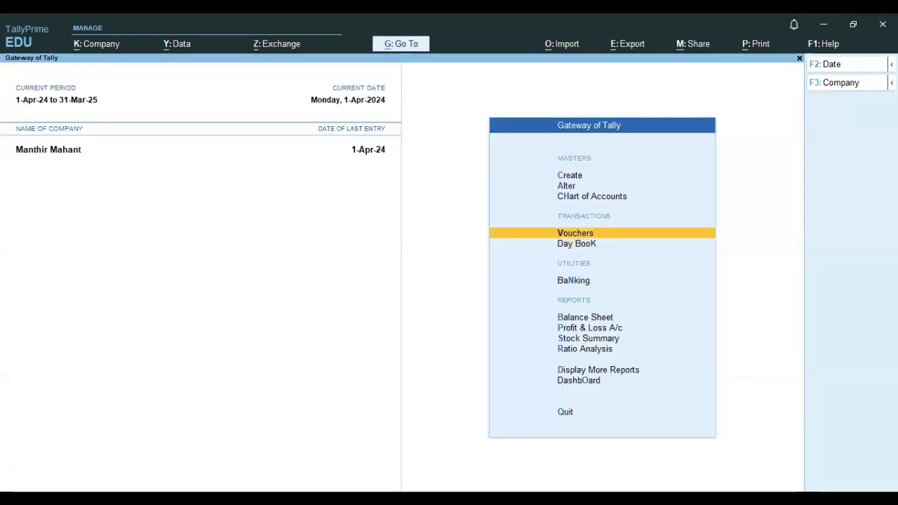
key("Down")
key("Down")
key("Down")
key("Return")
key("Right")
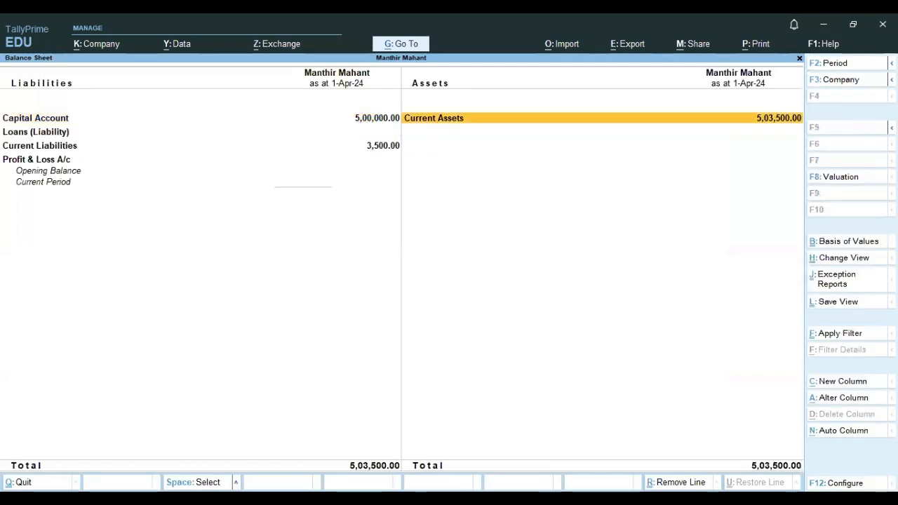
key("Return")
key("Down")
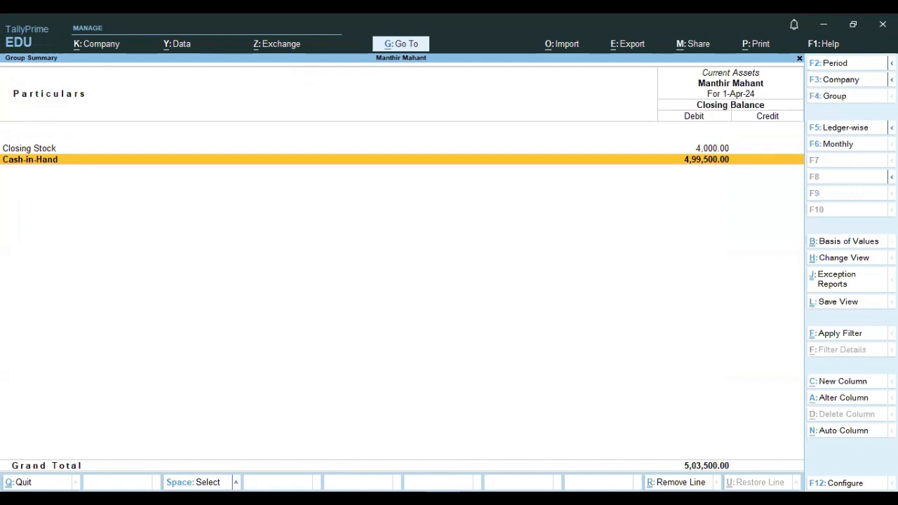
key("Escape")
key("Escape")
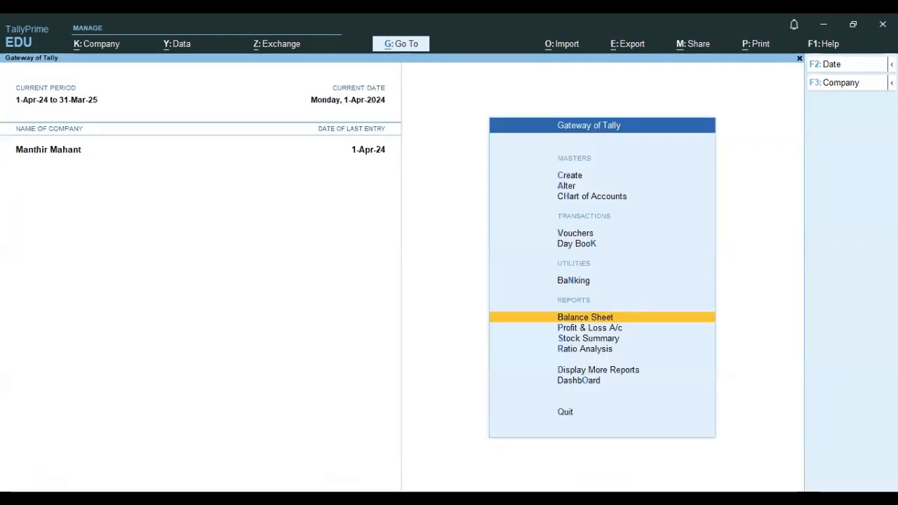